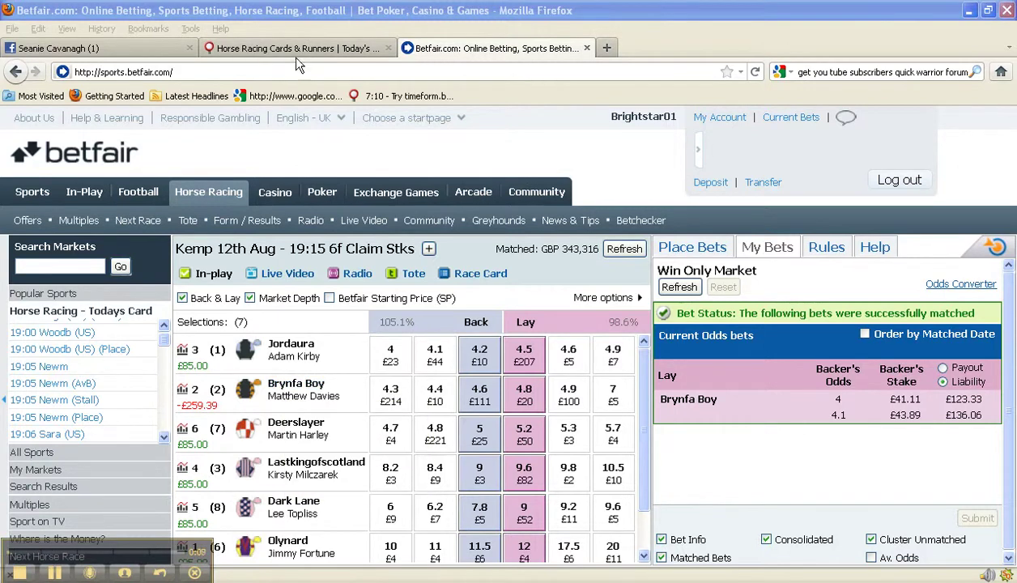
# Step: Launch Live Video and play Horseracing: Kempton Race 3 in a player-only window
pyautogui.click(300, 277)
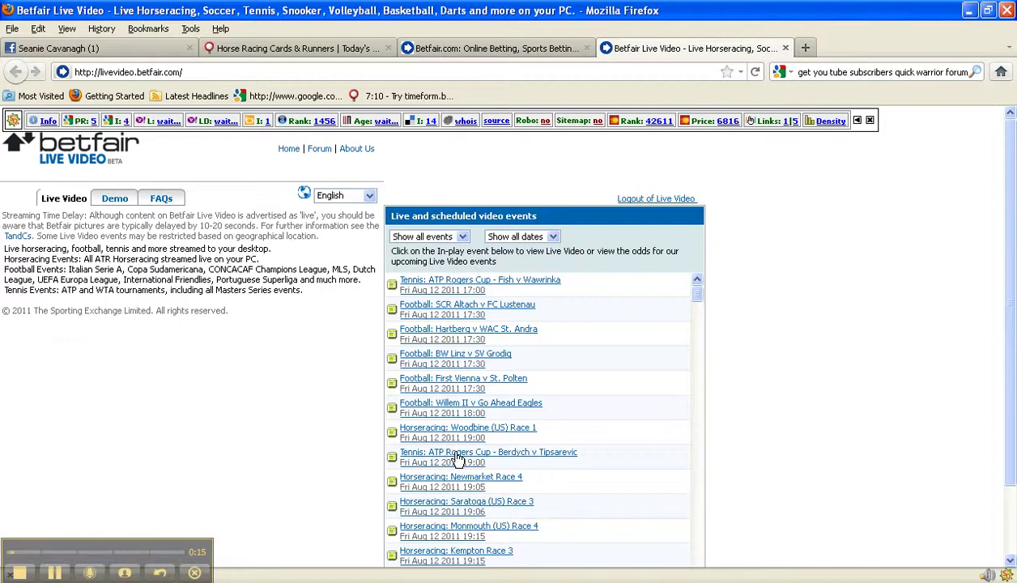
pyautogui.click(466, 554)
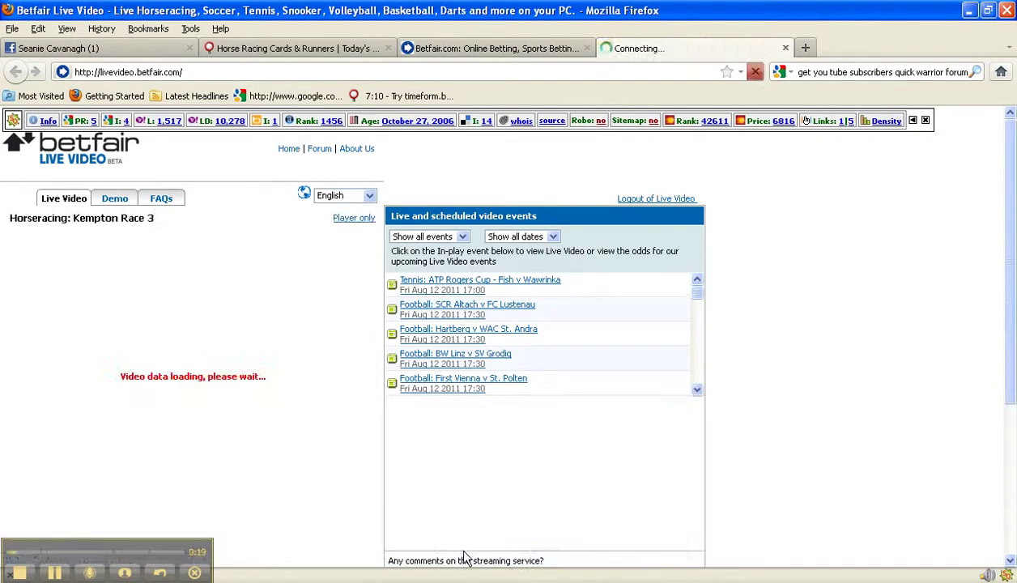
pyautogui.click(353, 217)
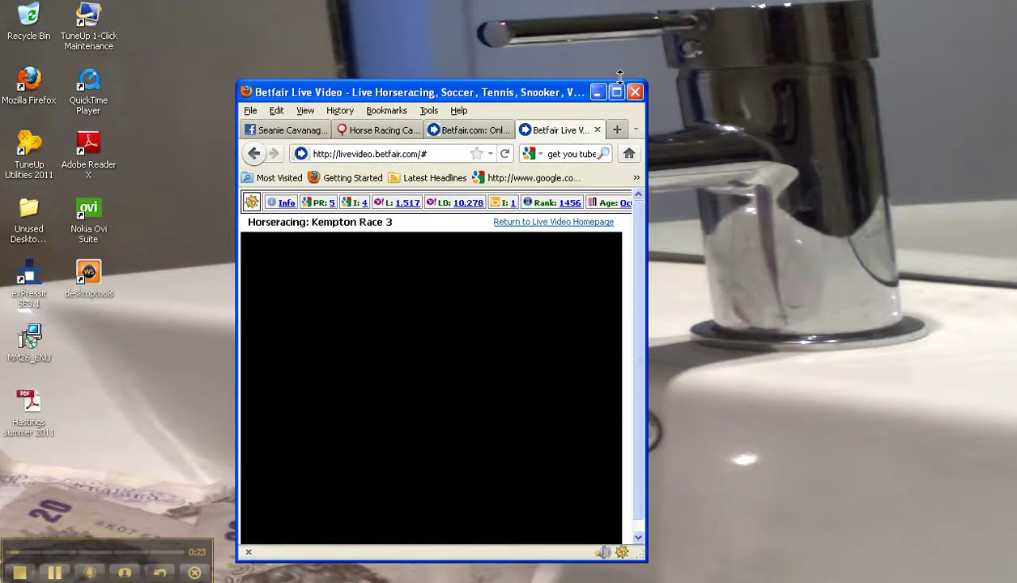
# Step: Maximize the Kempton Race 3 player window and watch the live race
pyautogui.click(616, 92)
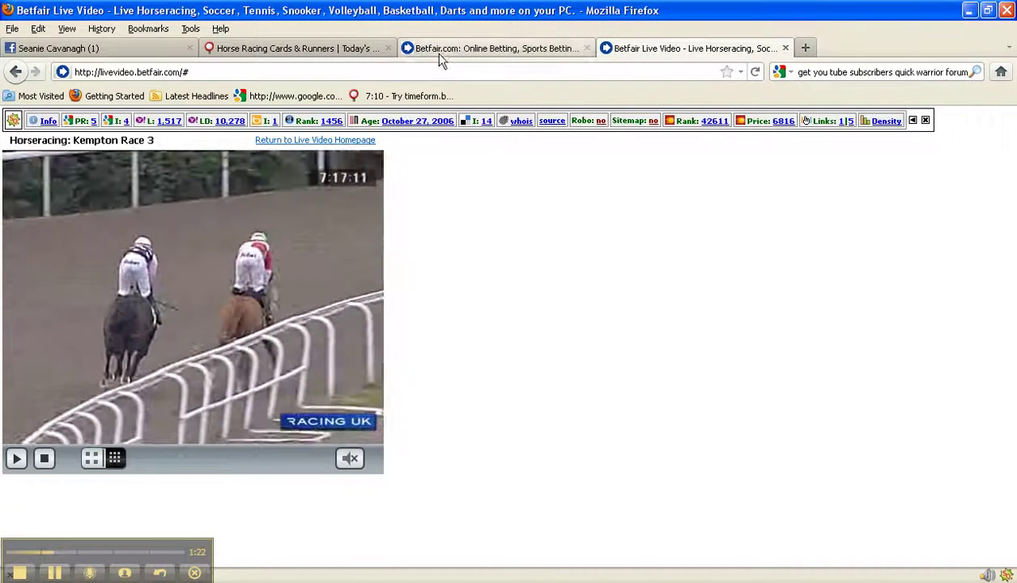
# Step: Go back to the Betfair.com Kempton 19:15 market showing the matched Brynfa Boy lay
pyautogui.click(429, 50)
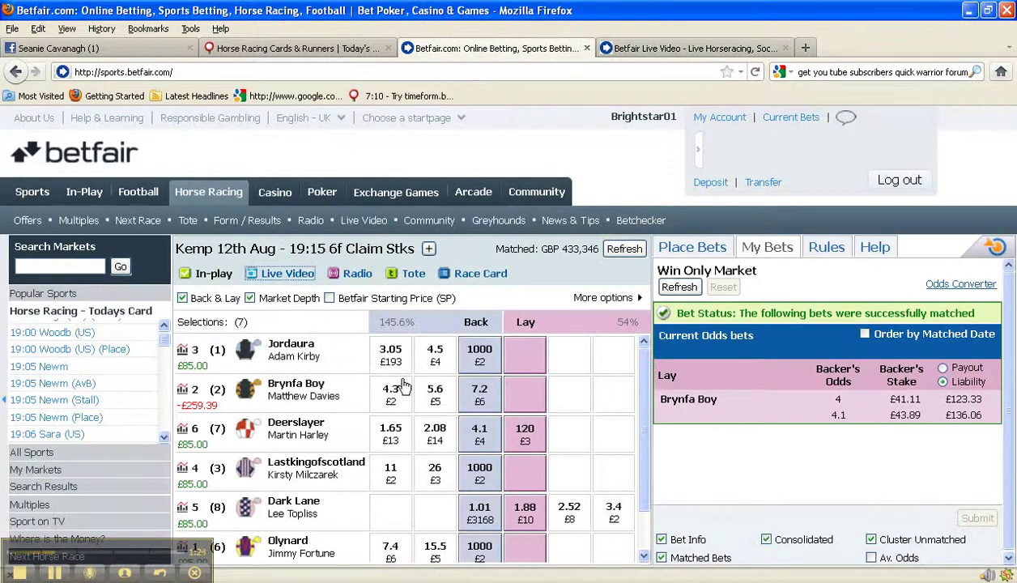